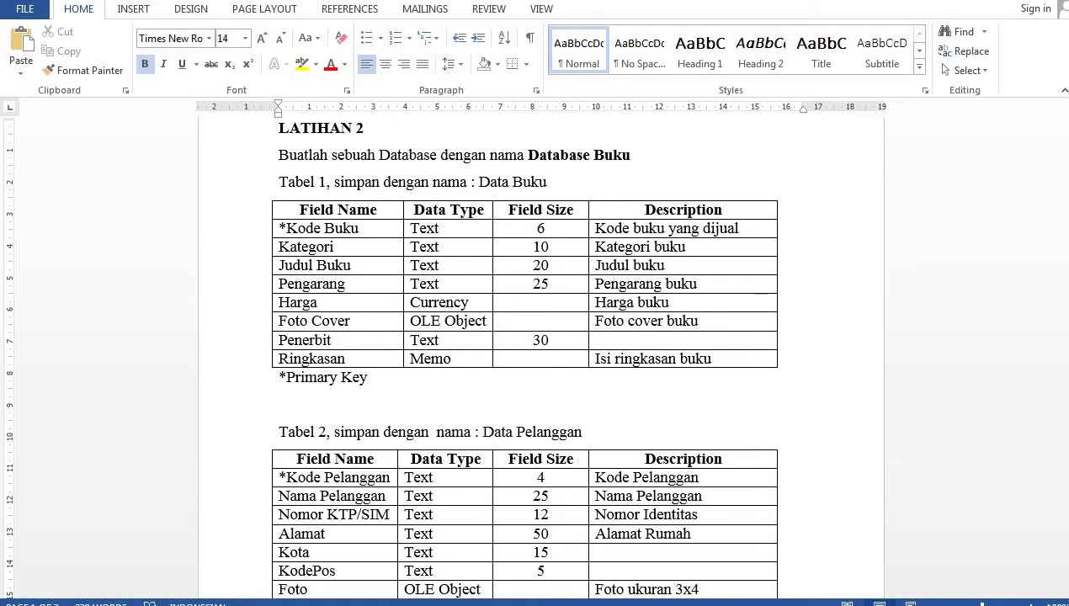
Step: Switch to Access and review the records of the Data Buku, Data Pelanggan, Data Penjualan and Detail Penjualan tables, closing them all
key("alt+Tab")
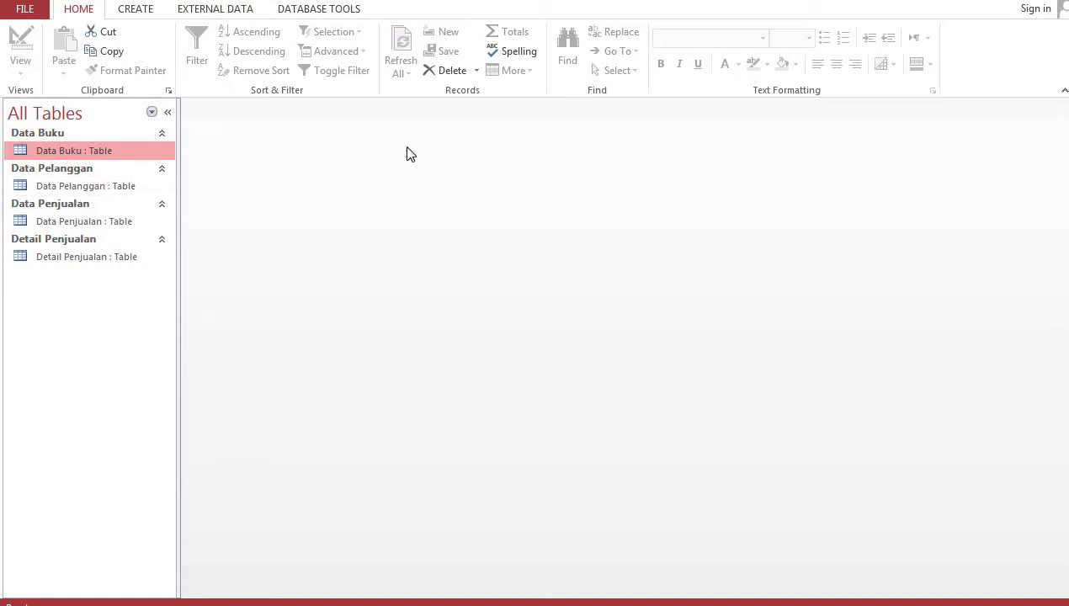
double_click(44, 149)
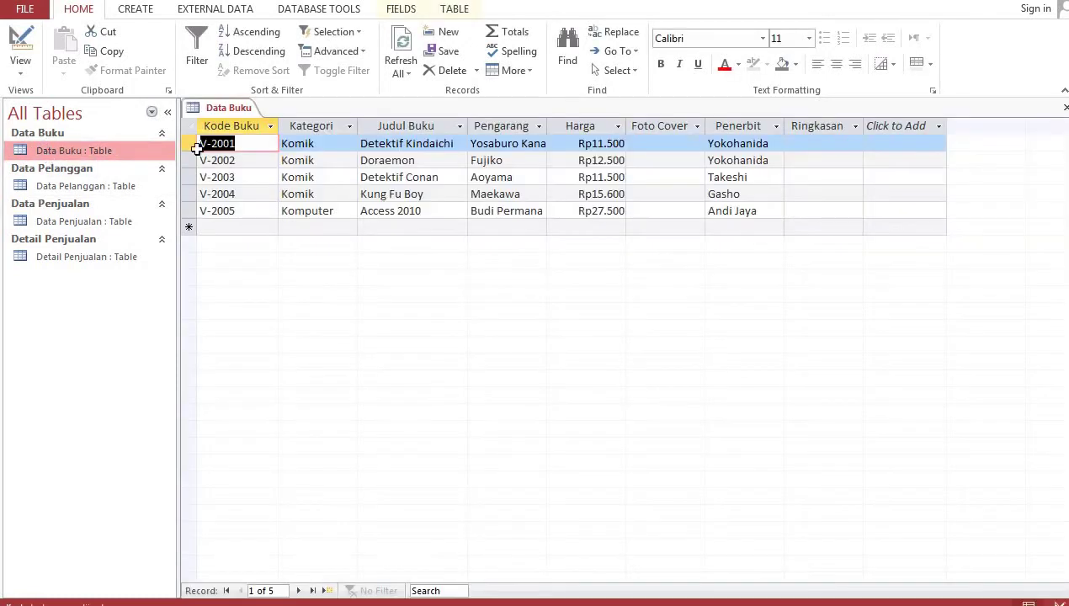
double_click(57, 186)
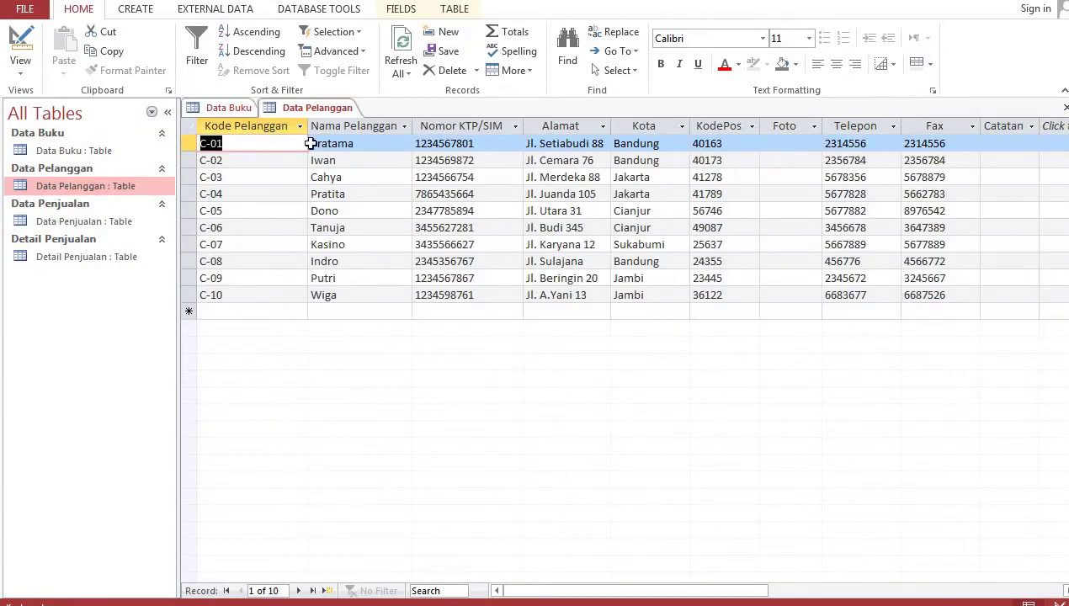
double_click(48, 222)
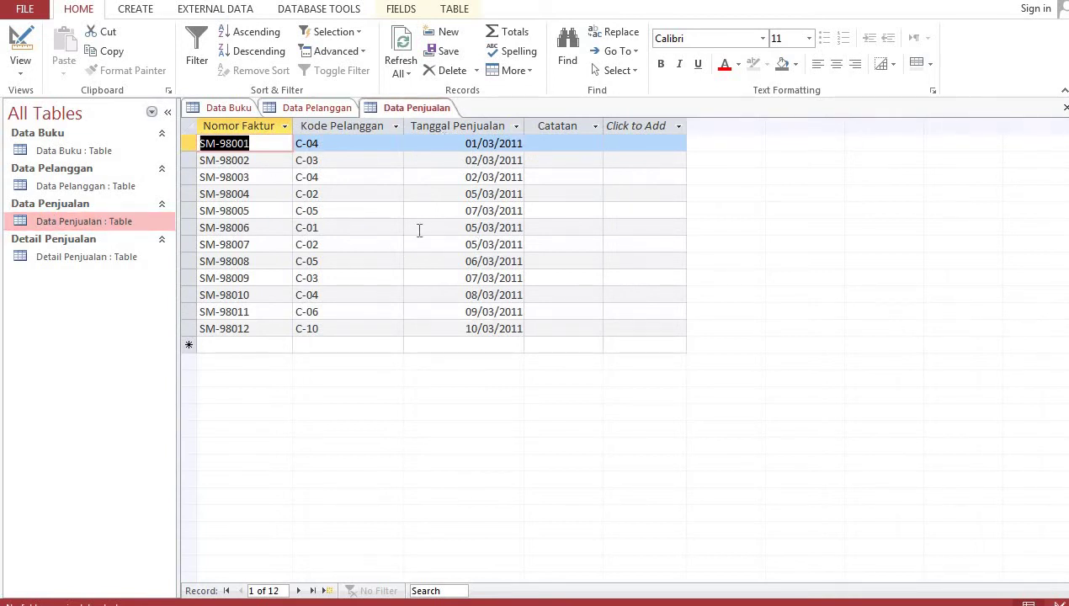
double_click(59, 261)
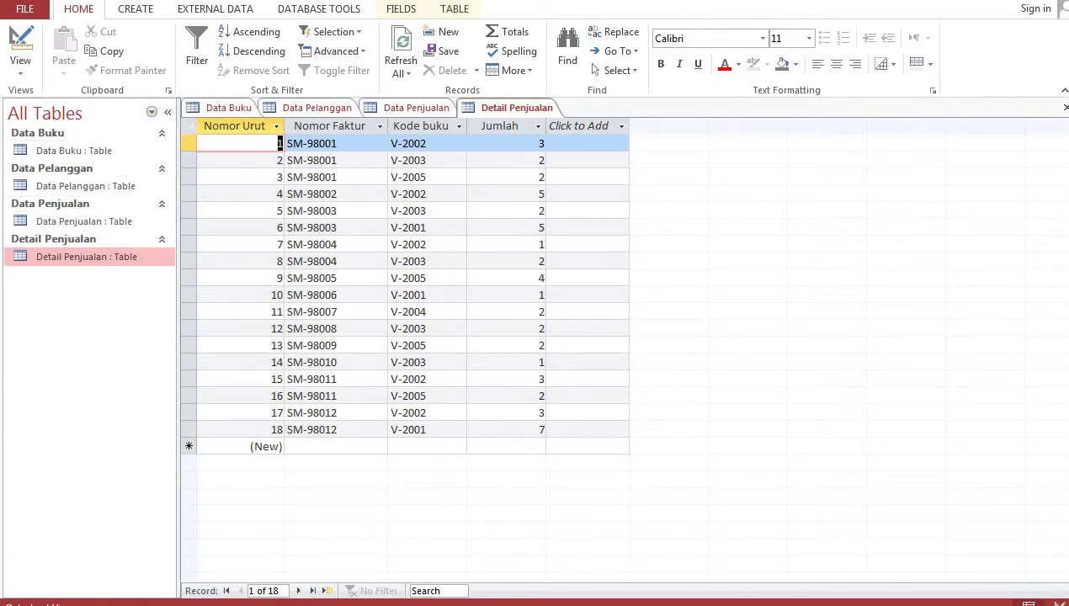
left_click(1065, 108)
left_click(1065, 108)
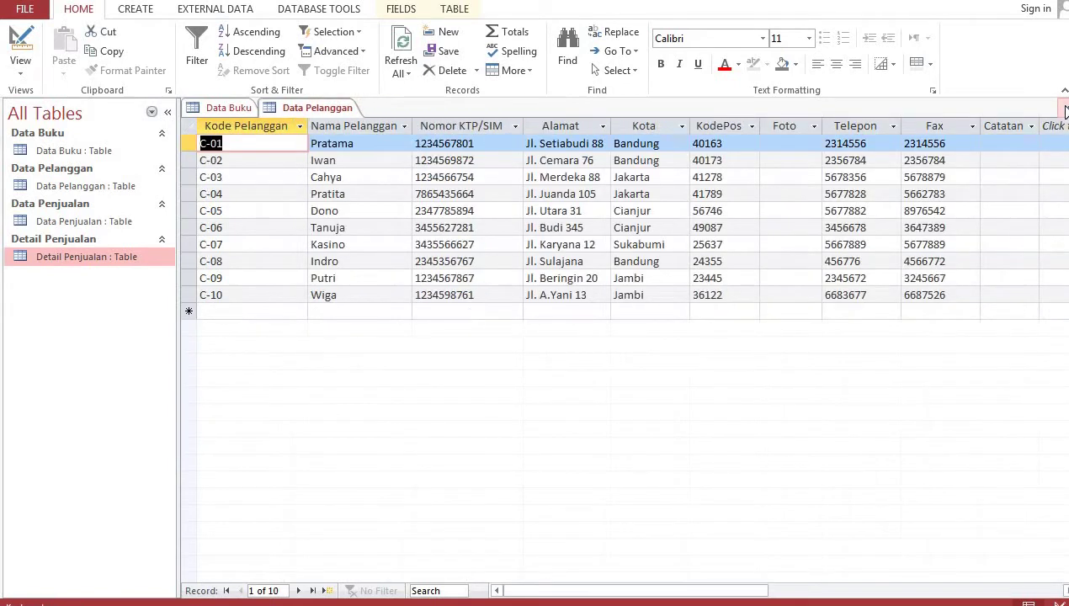
left_click(1065, 107)
left_click(1065, 107)
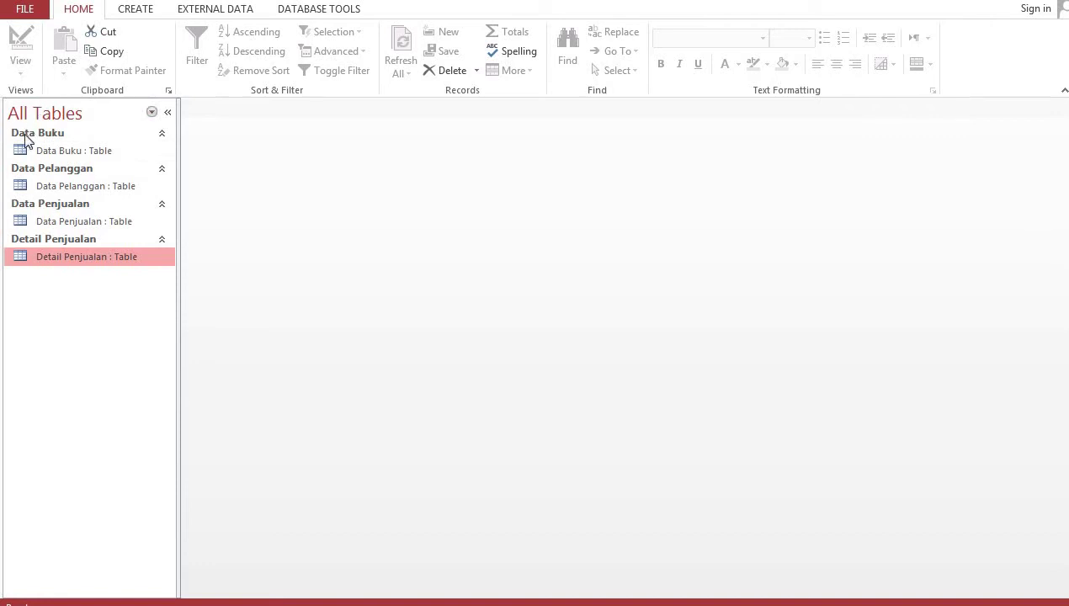
Step: Open the Relationships layout and add the Data Buku, Data Pelanggan, Data Penjualan and Detail Penjualan tables to it
left_click(327, 10)
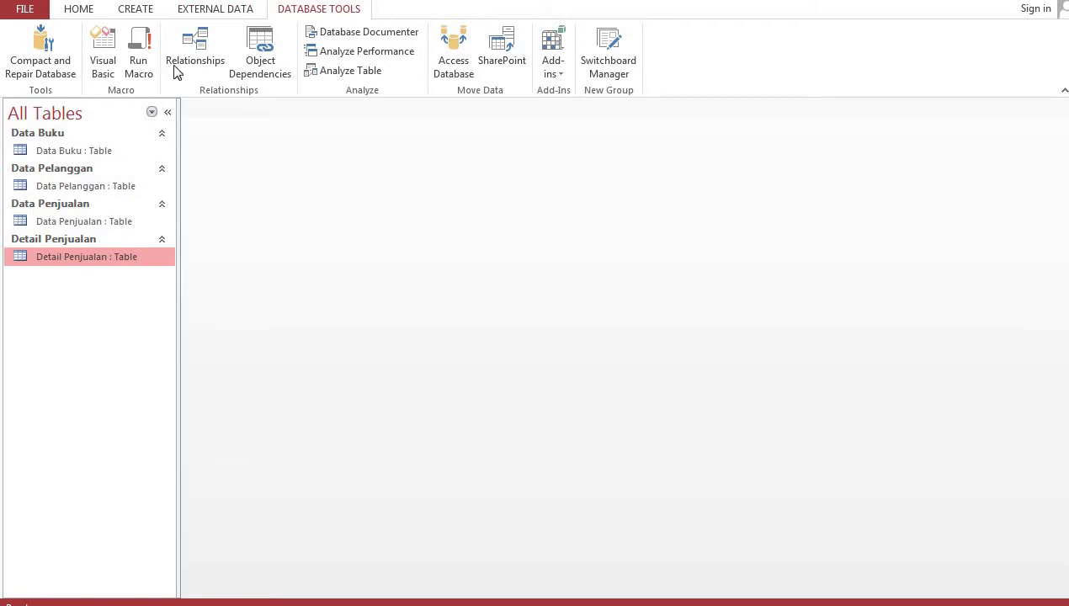
left_click(199, 50)
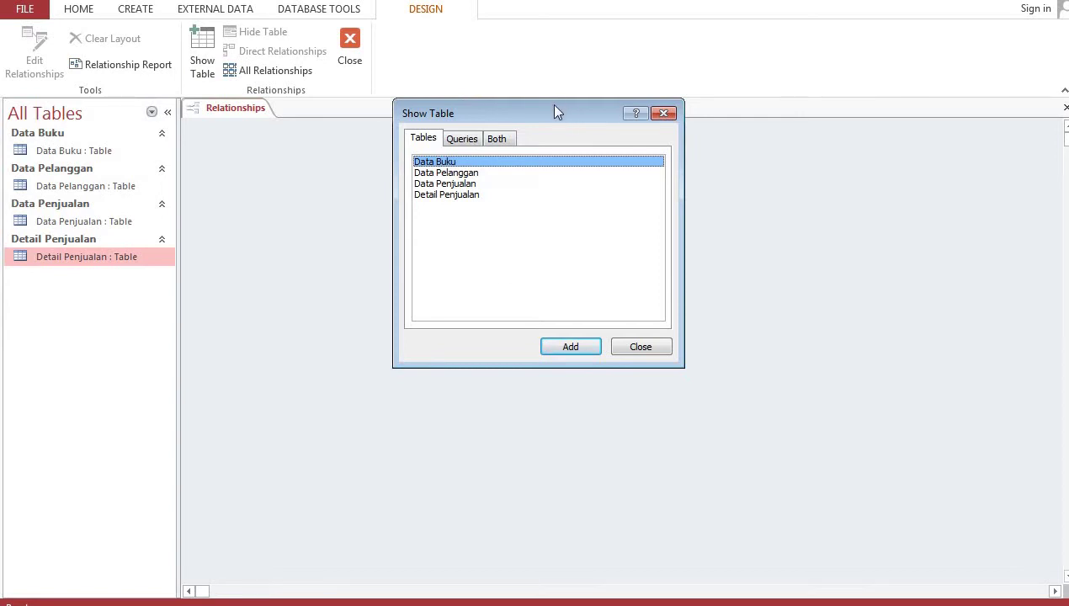
left_click_drag(554, 106, 720, 158)
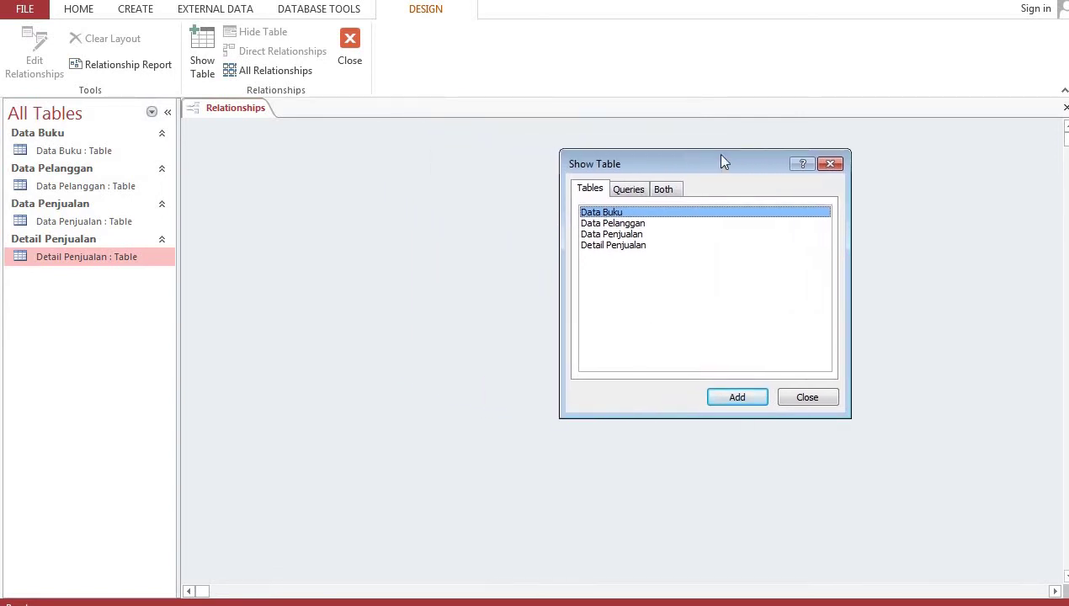
left_click(733, 396)
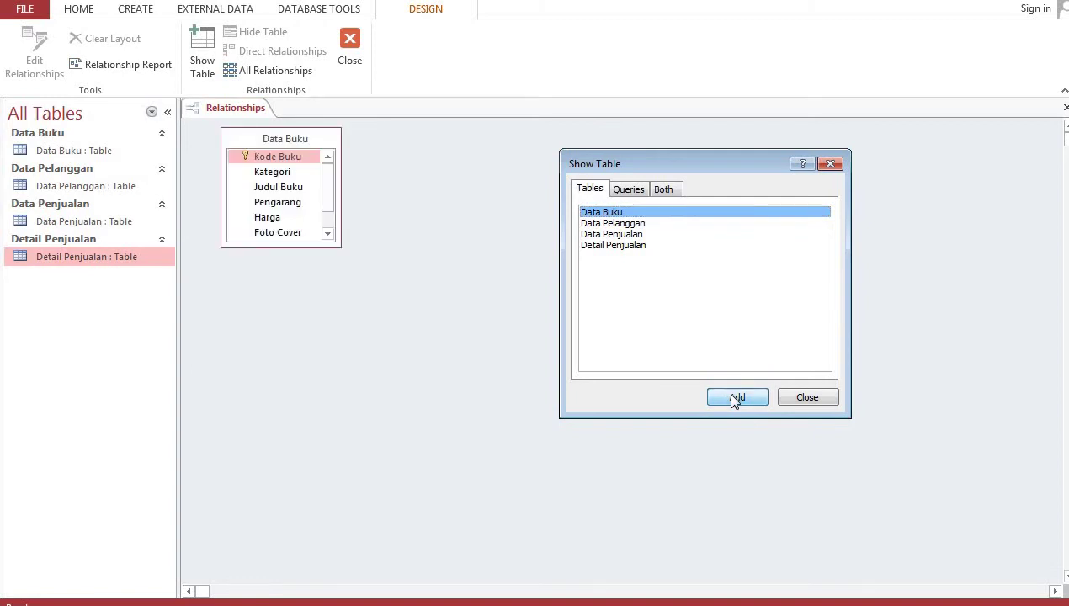
left_click(612, 223)
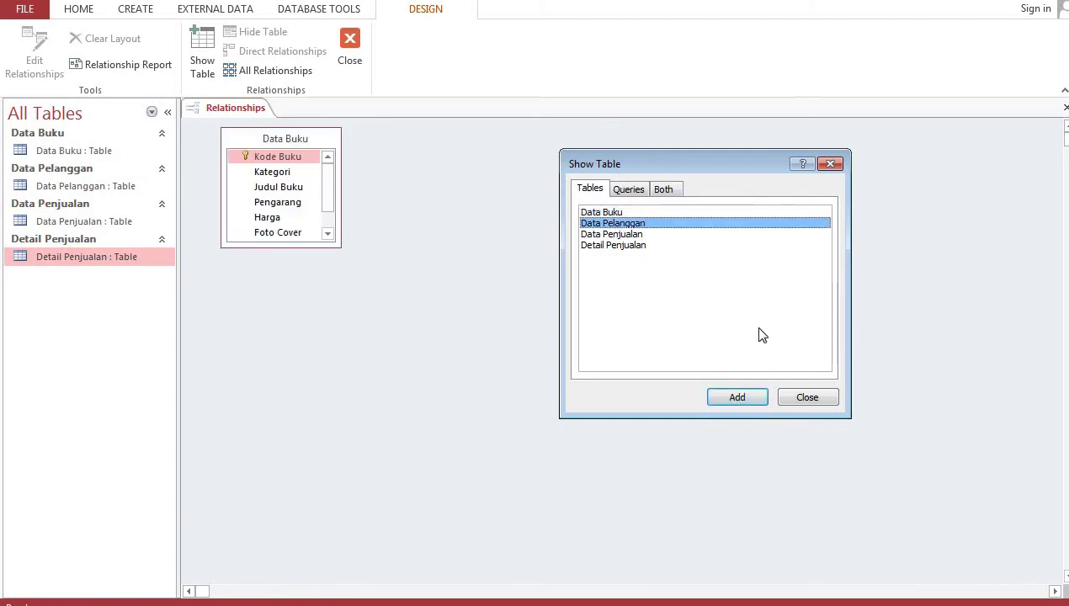
left_click(738, 397)
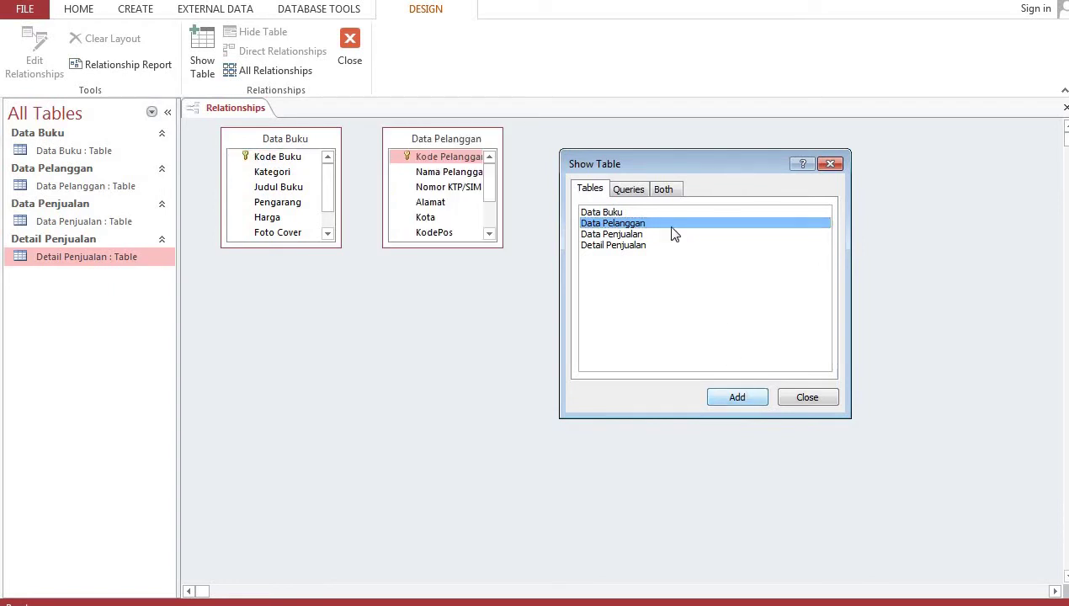
left_click(615, 234)
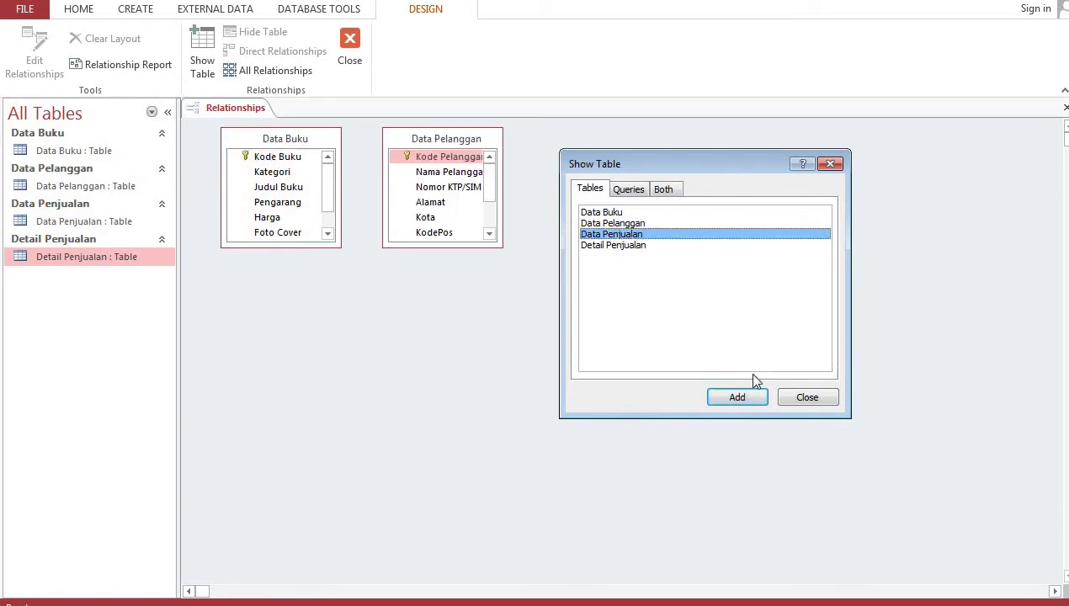
left_click(735, 397)
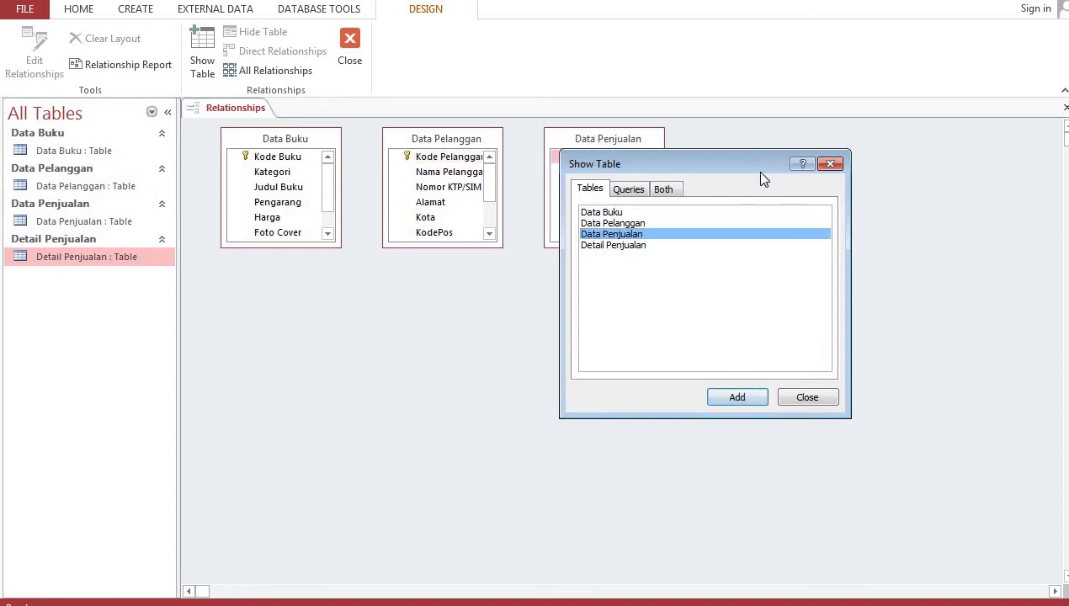
left_click_drag(755, 163, 851, 260)
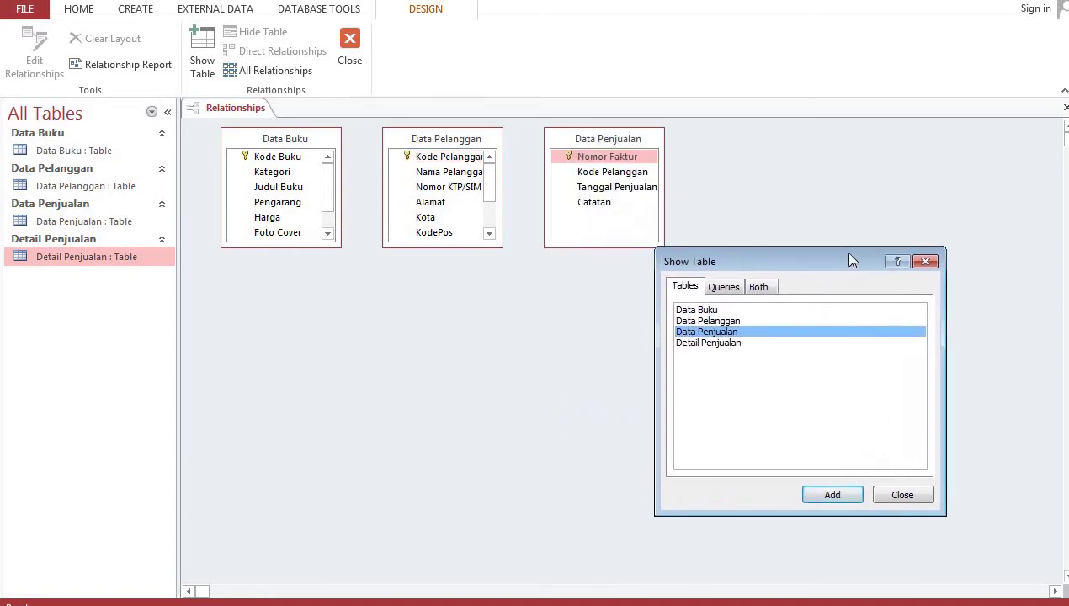
left_click(714, 344)
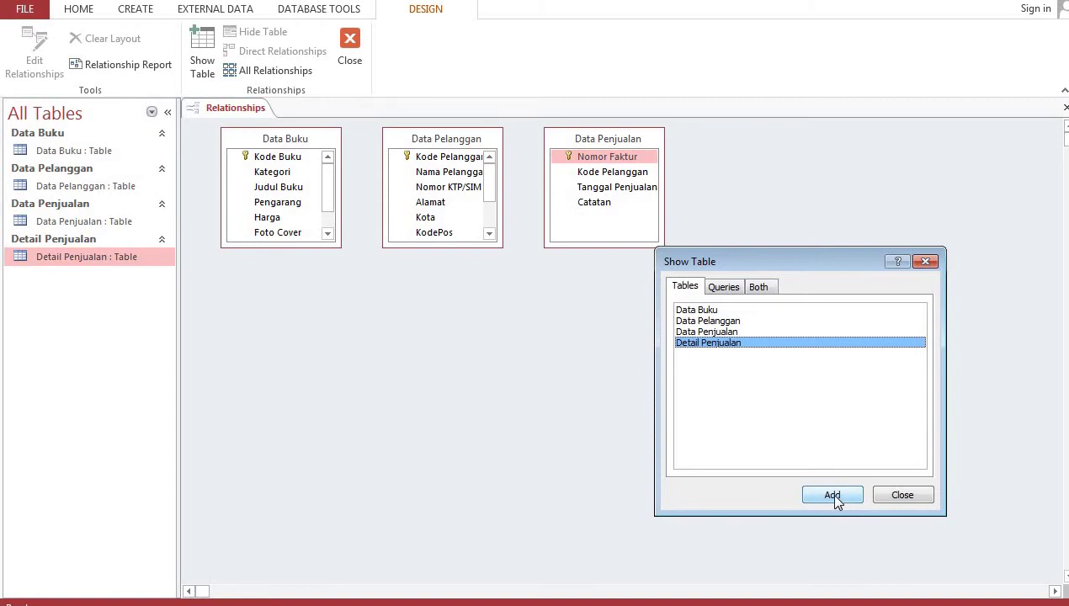
left_click(832, 496)
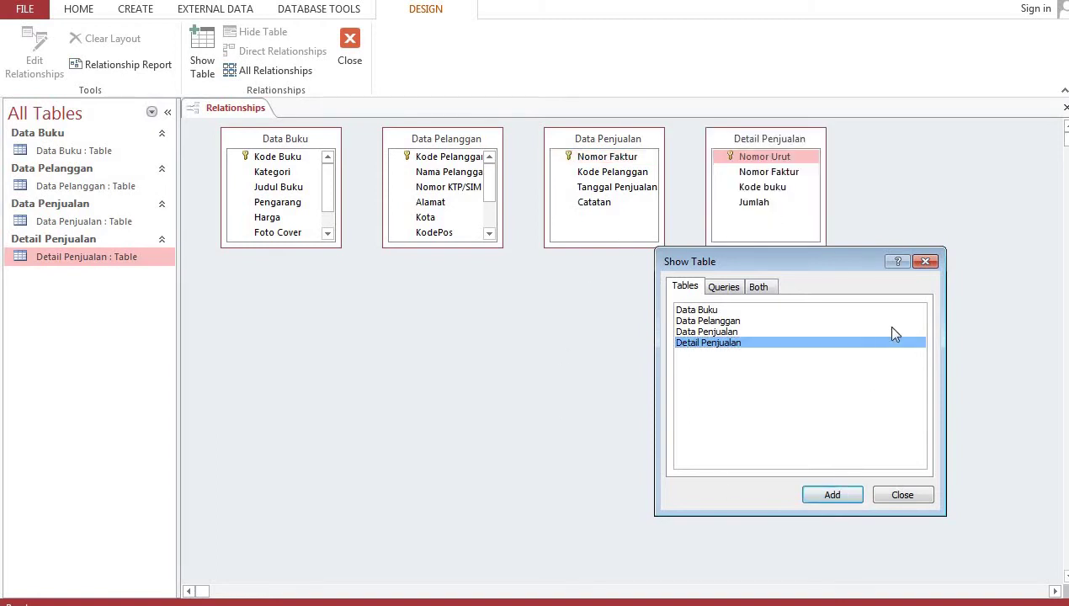
left_click(899, 496)
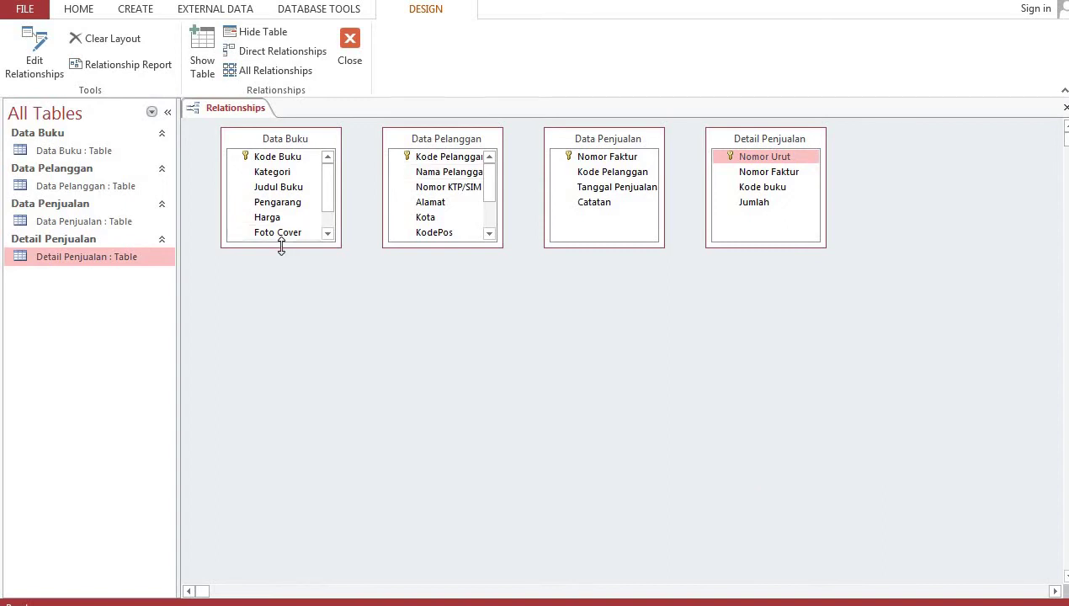
Step: Lengthen the four table boxes, making Data Buku and Data Pelanggan tall enough to show all their fields
left_click_drag(281, 247, 287, 296)
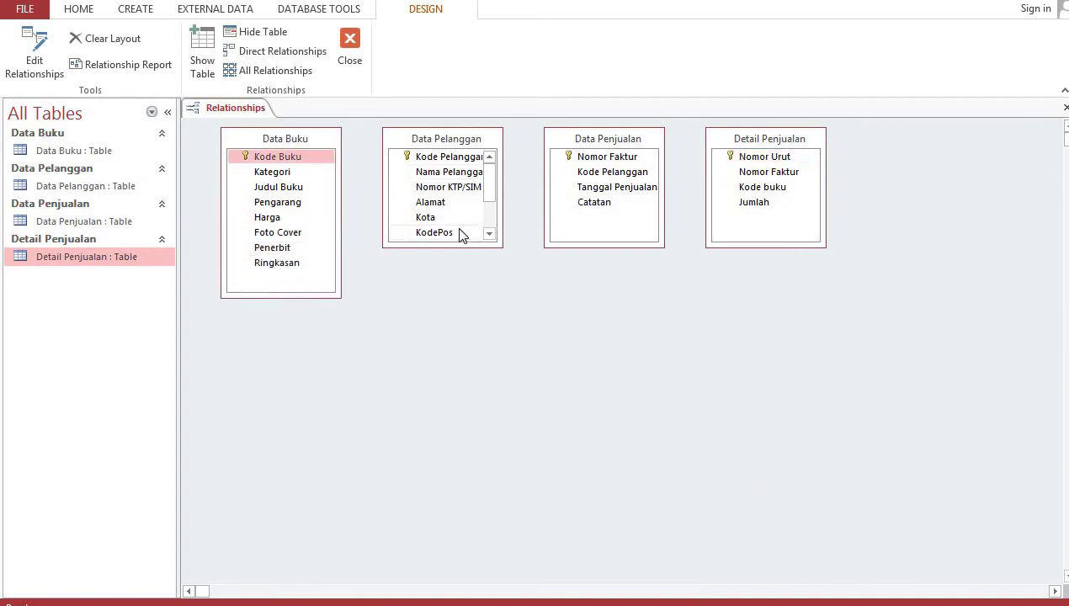
left_click_drag(451, 244, 452, 324)
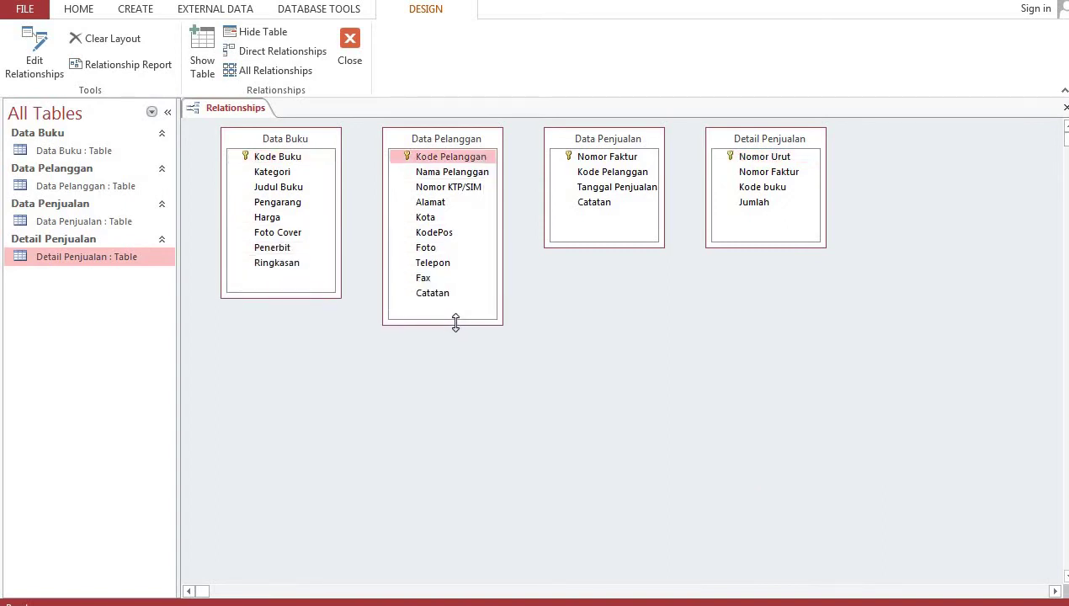
left_click_drag(618, 246, 618, 262)
left_click_drag(782, 245, 778, 268)
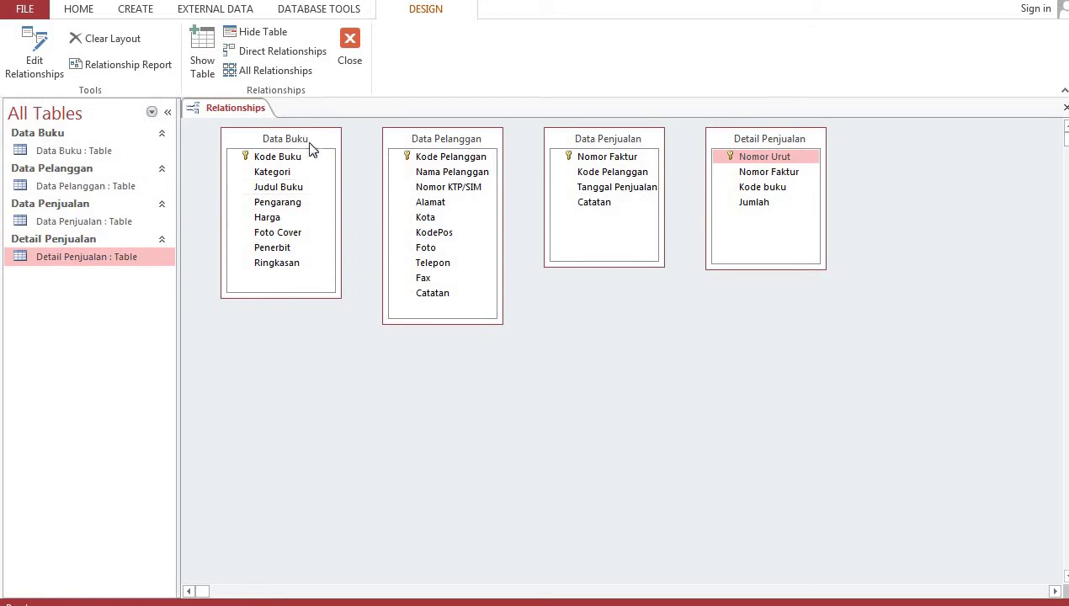
Step: Rearrange the table boxes into a spaced row ordered Data Pelanggan, Data Penjualan, Data Buku, Detail Penjualan
left_click_drag(320, 144, 611, 339)
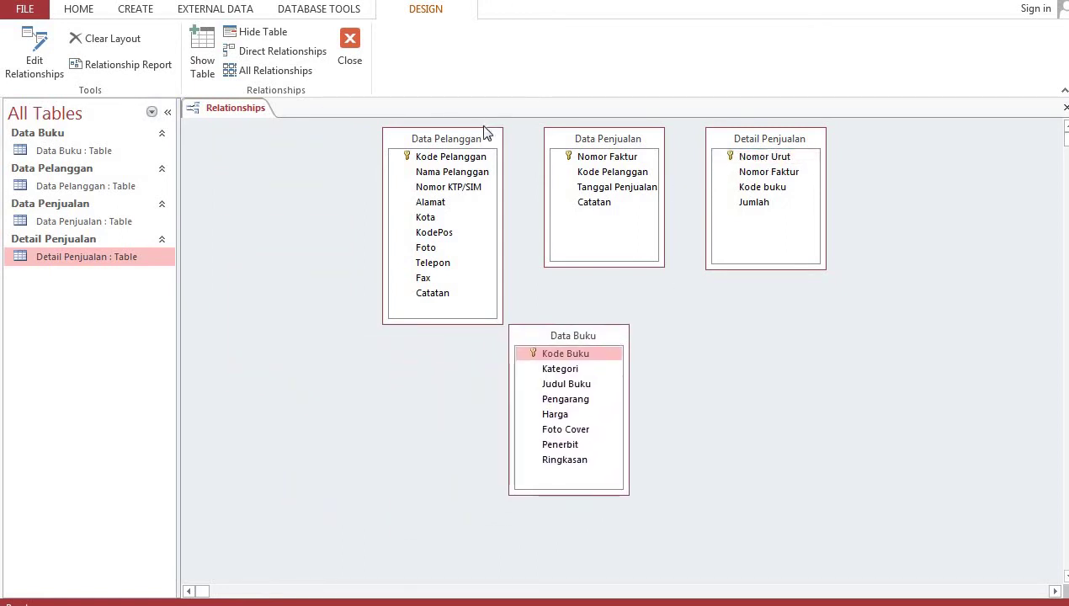
left_click_drag(487, 135, 359, 147)
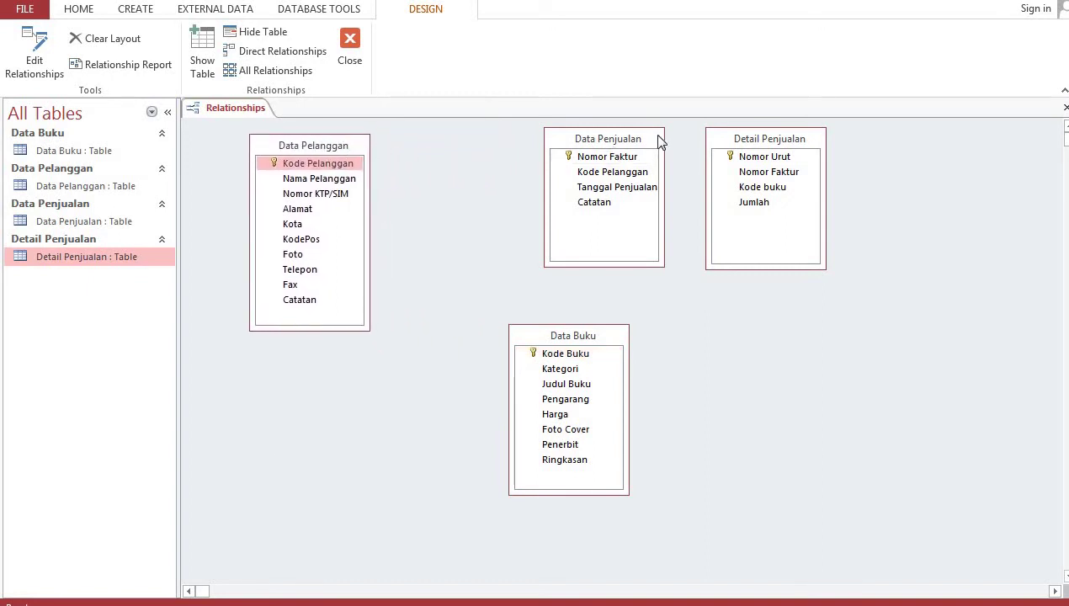
left_click_drag(660, 143, 541, 208)
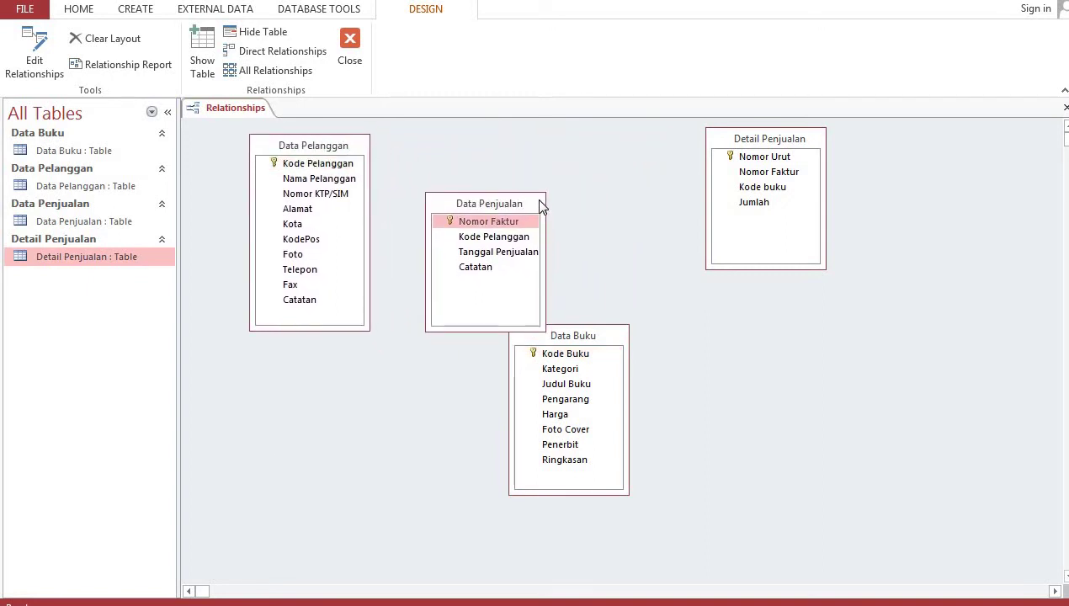
left_click_drag(809, 138, 905, 175)
left_click_drag(625, 334, 713, 204)
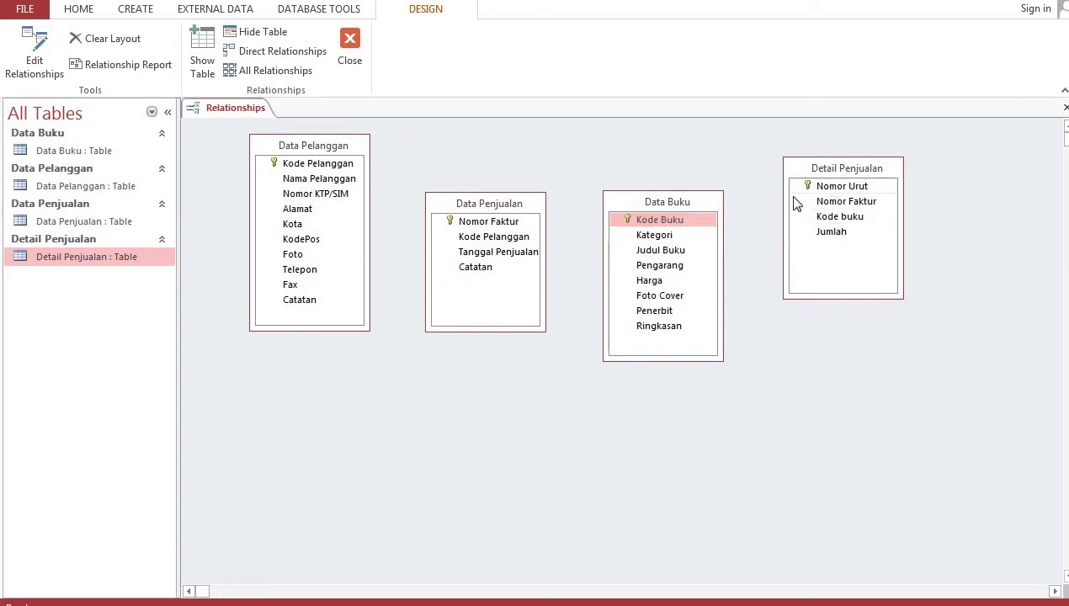
Step: Relate Kode Buku in Data Buku to Kode buku in Detail Penjualan with referential integrity enforced, and shift the Detail Penjualan box slightly down
left_click(705, 224)
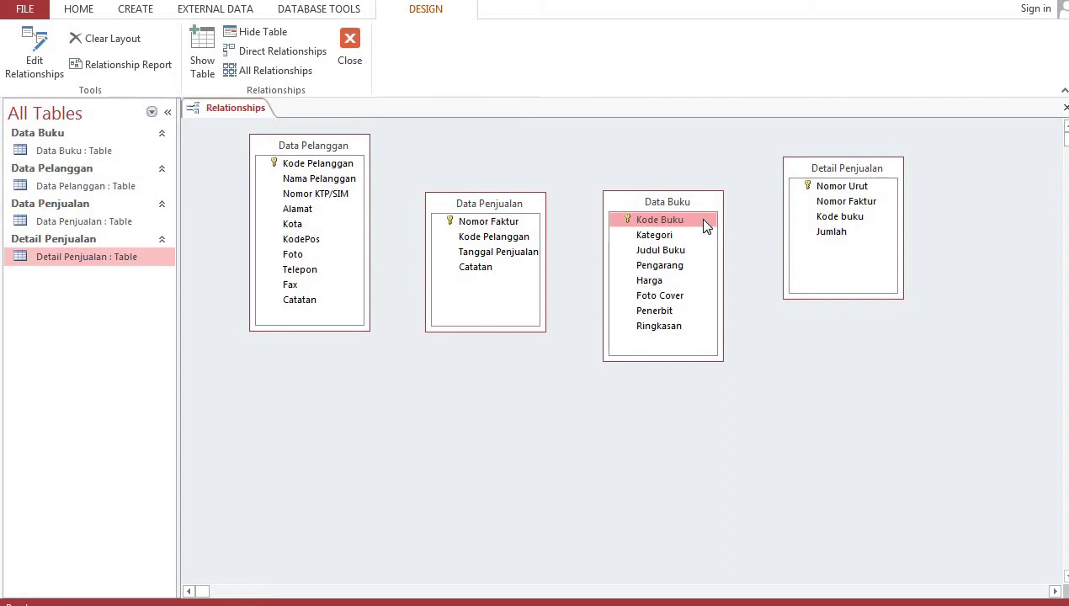
left_click_drag(705, 224, 836, 221)
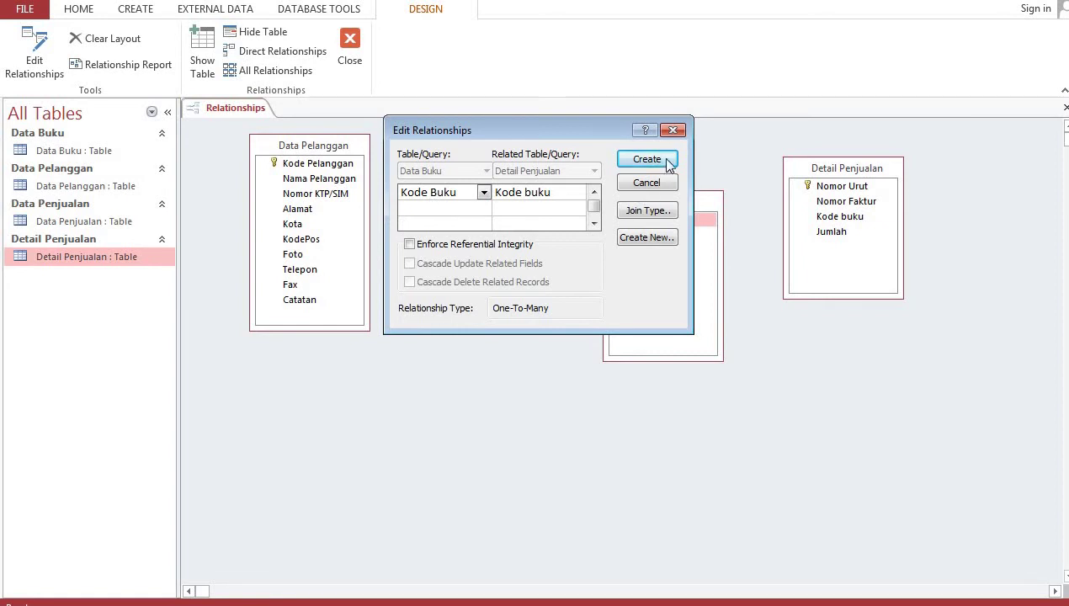
left_click(410, 245)
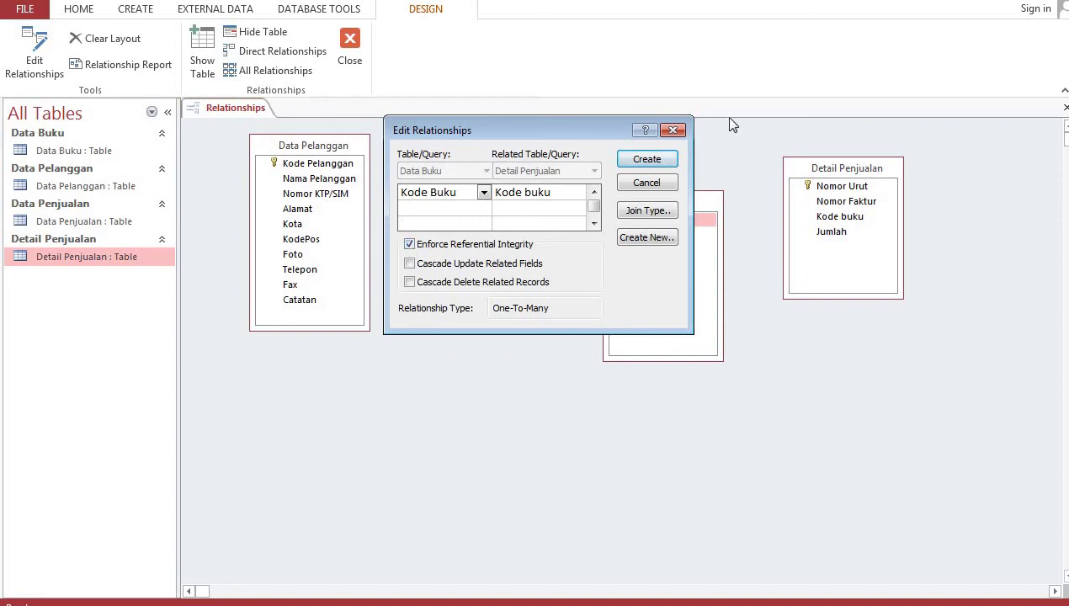
left_click(645, 161)
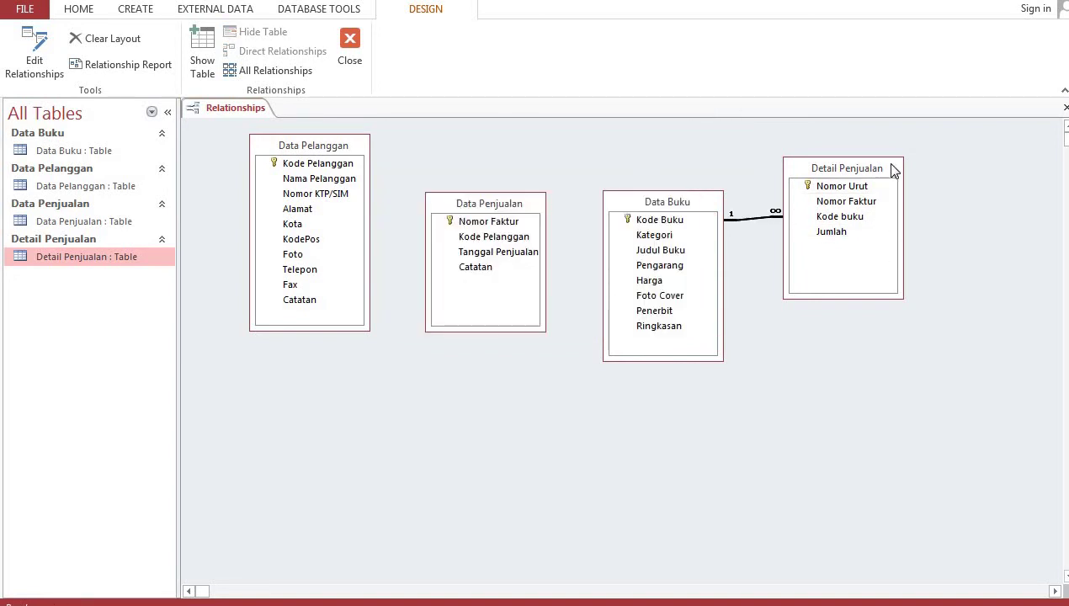
left_click_drag(884, 166, 895, 200)
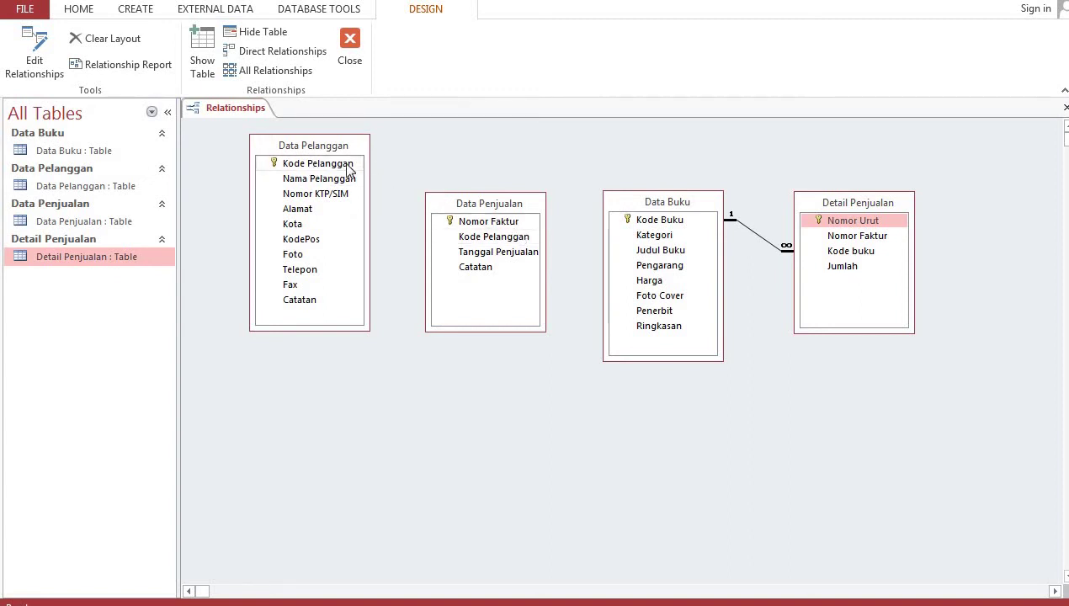
Step: Relate Kode Pelanggan in Data Pelanggan to Kode Pelanggan in Data Penjualan with referential integrity enforced, and shift the Data Penjualan box slightly down
left_click_drag(347, 169, 493, 243)
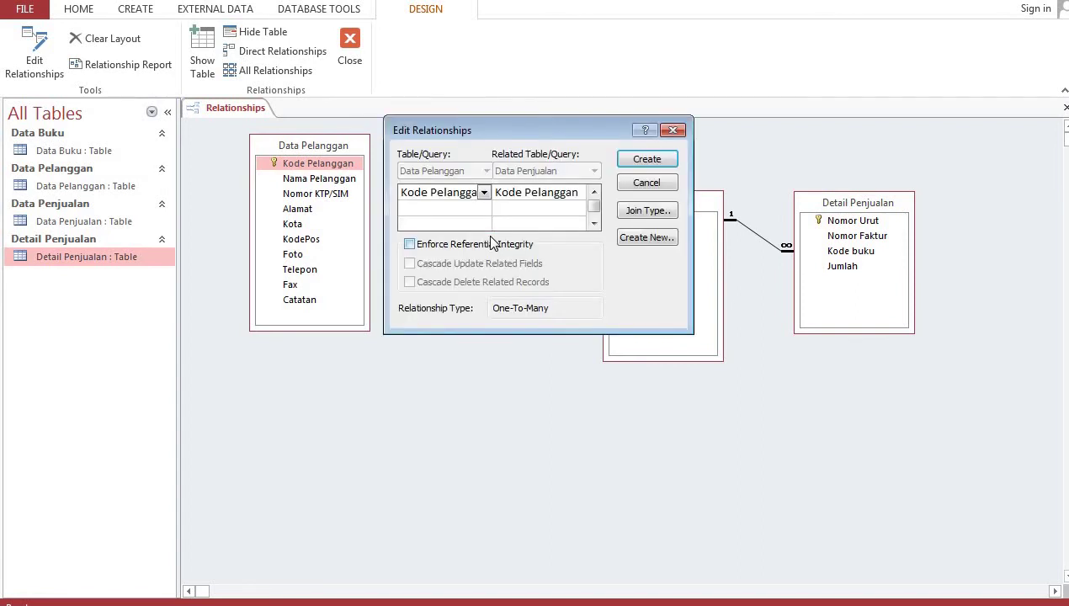
left_click(423, 249)
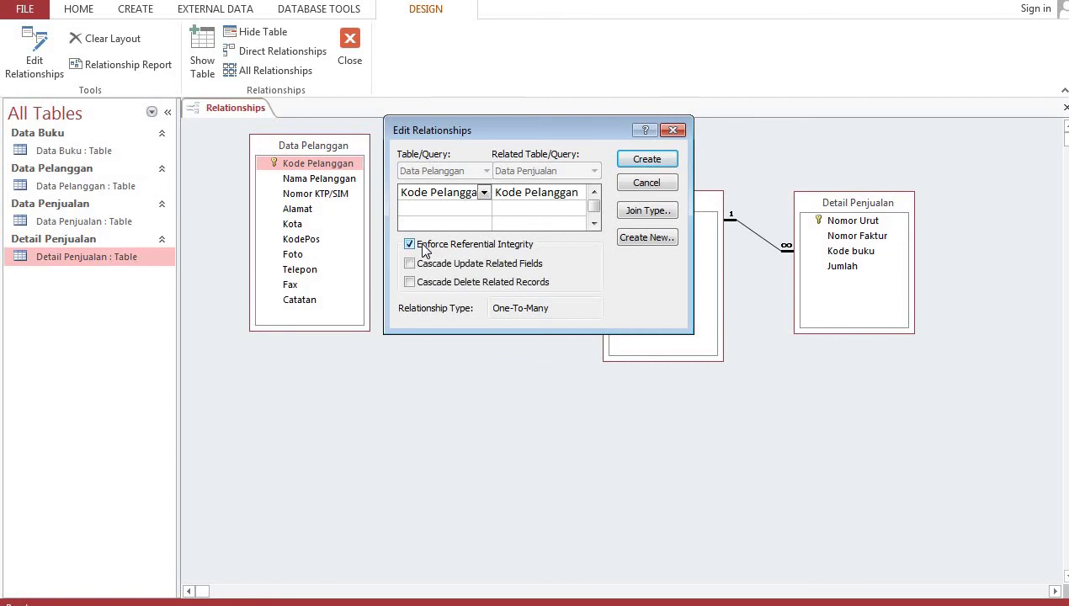
left_click(663, 162)
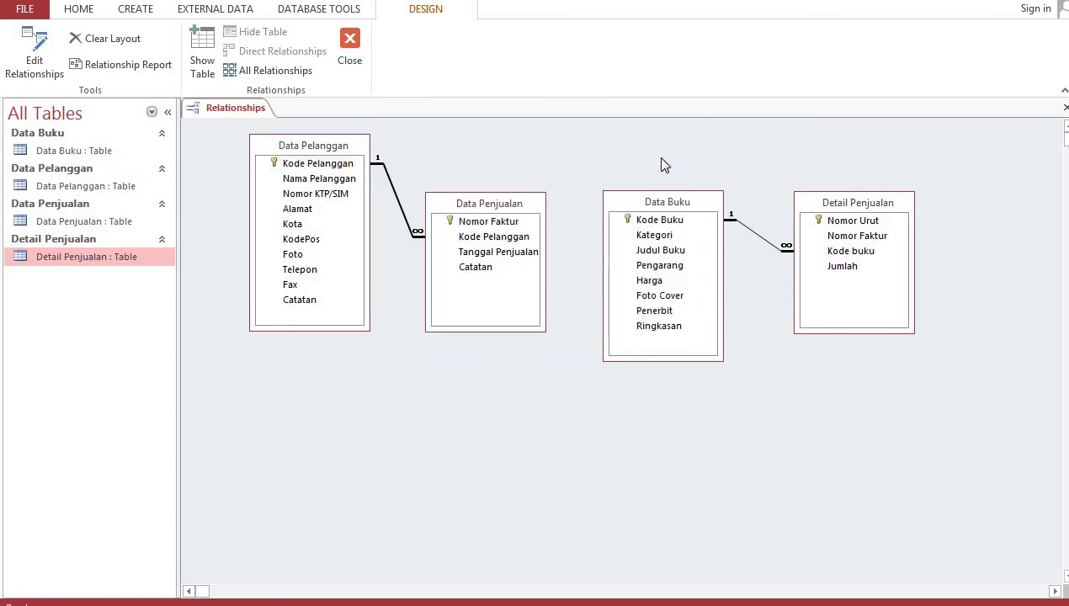
left_click(530, 209)
left_click_drag(531, 210, 532, 223)
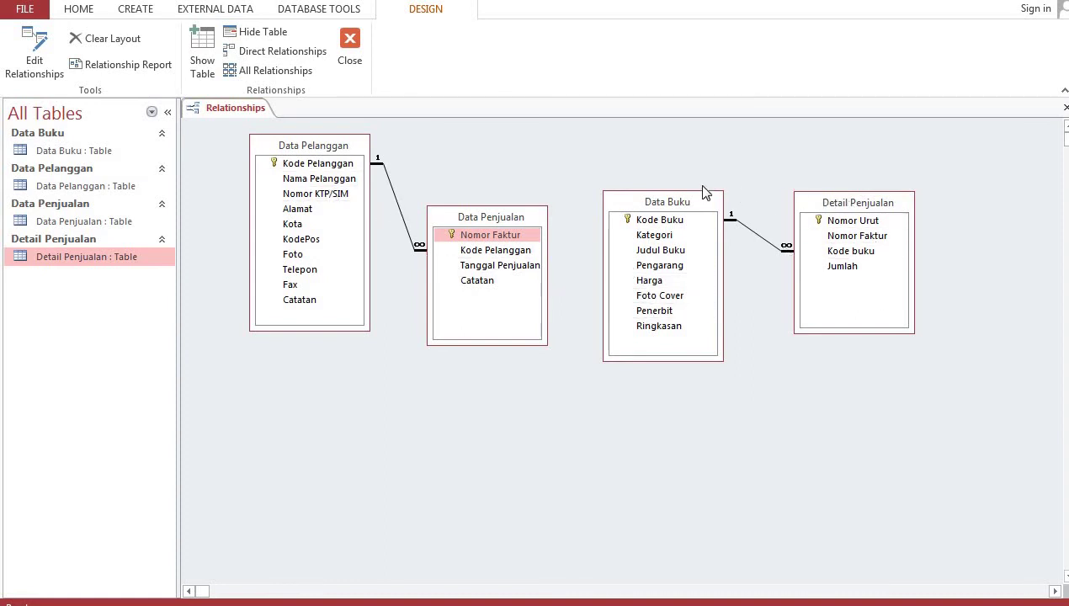
Step: Swap the Data Buku and Detail Penjualan boxes so Detail Penjualan sits between Data Penjualan and Data Buku
left_click_drag(707, 203, 755, 364)
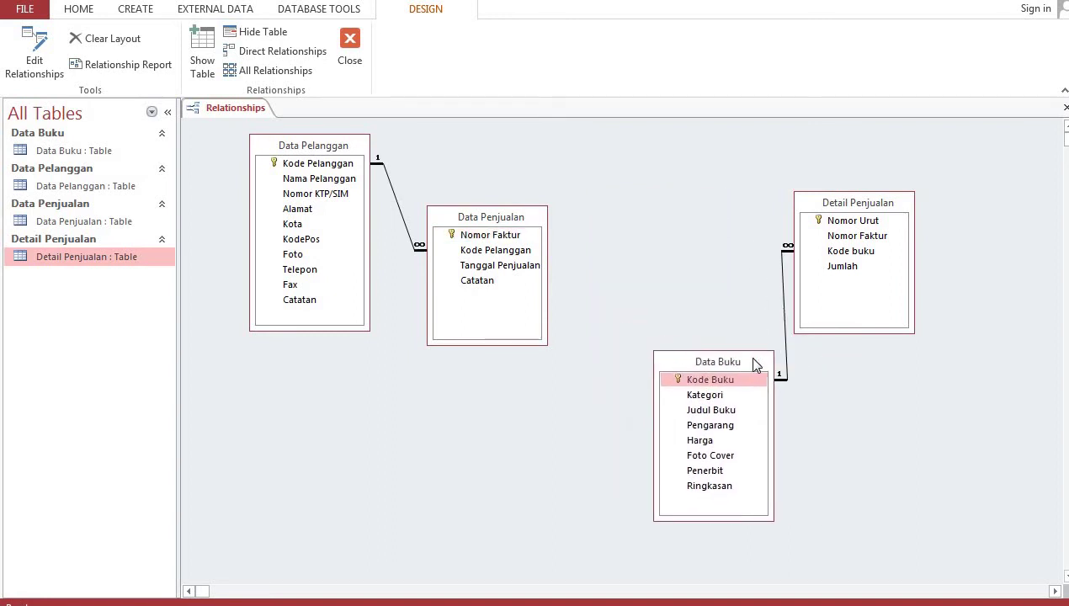
left_click_drag(886, 203, 671, 191)
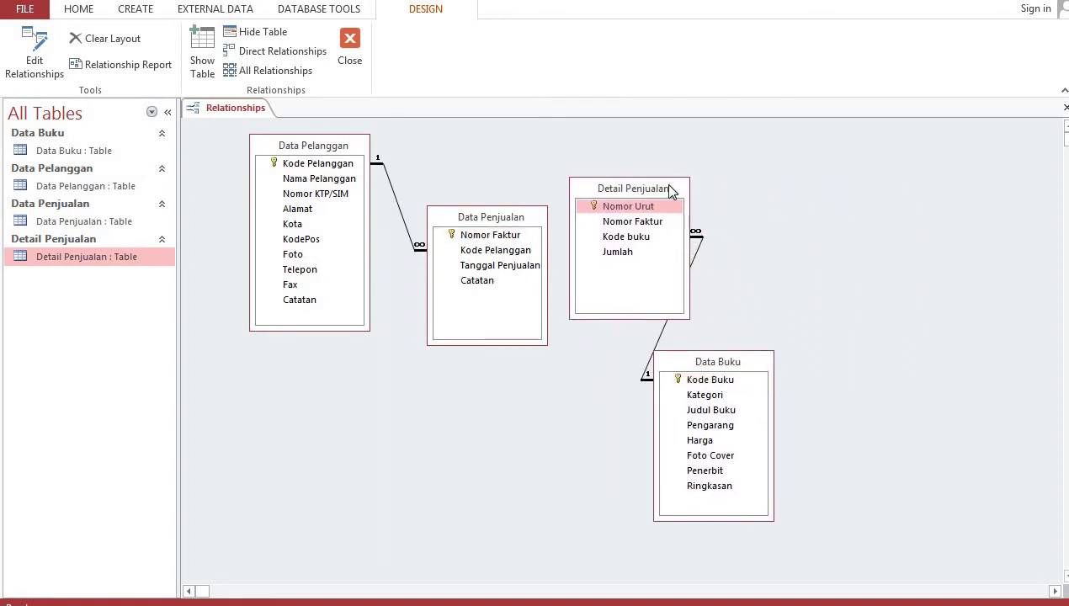
left_click_drag(763, 361, 875, 200)
left_click_drag(679, 190, 699, 216)
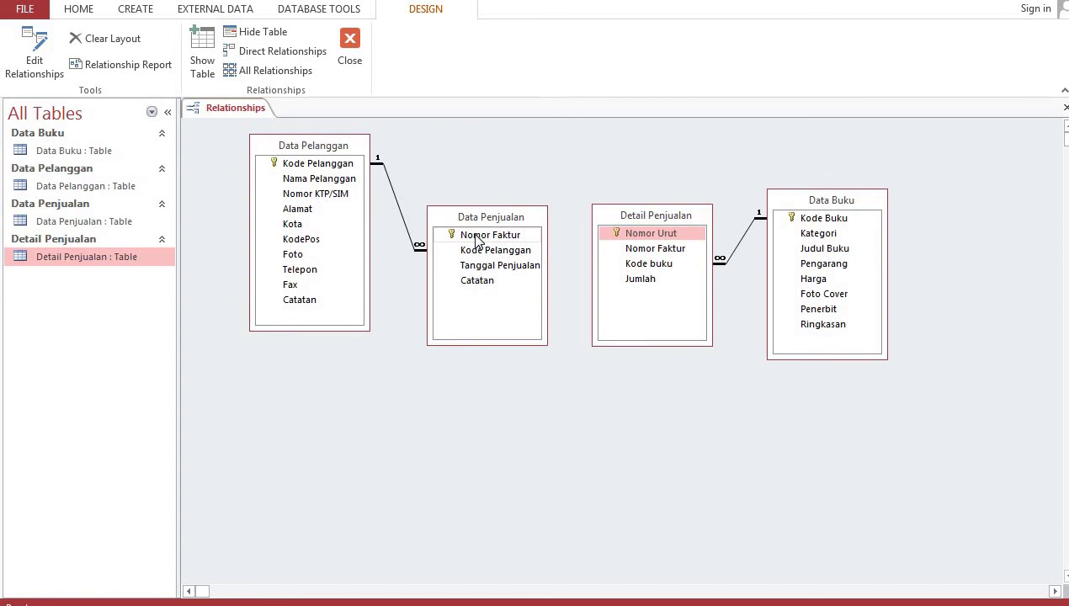
Step: Relate Nomor Faktur in Data Penjualan to Nomor Faktur in Detail Penjualan with referential integrity enforced
left_click_drag(475, 240, 660, 250)
left_click_drag(659, 249, 658, 249)
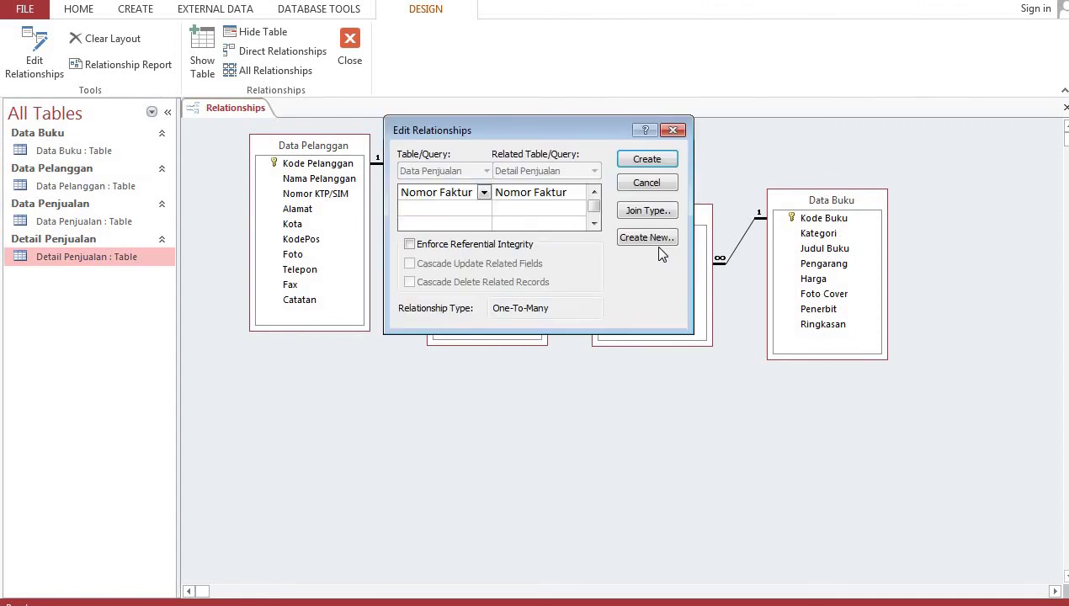
left_click(409, 245)
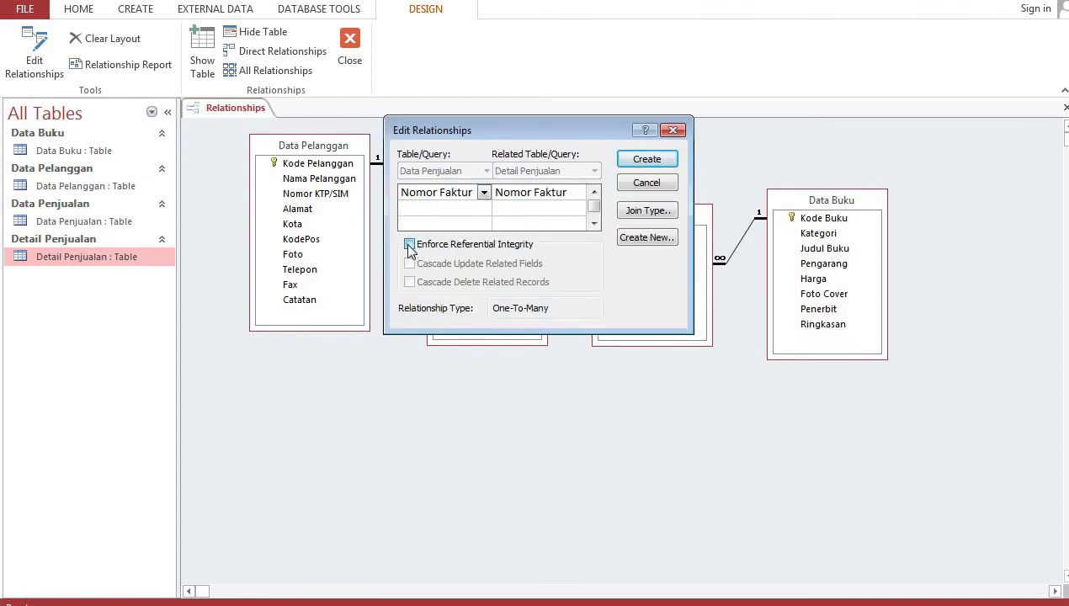
left_click(647, 159)
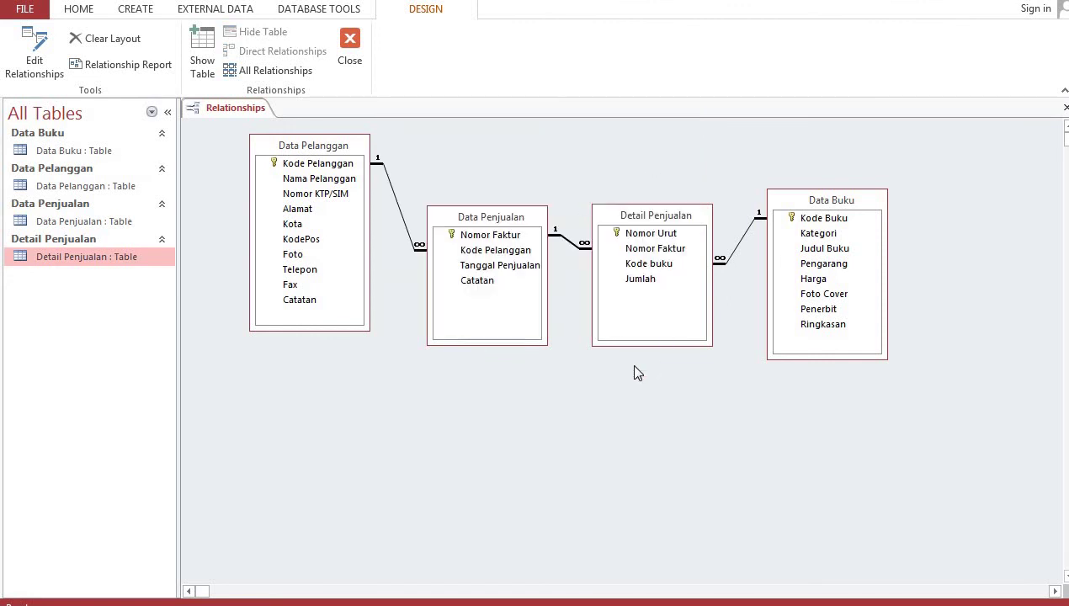